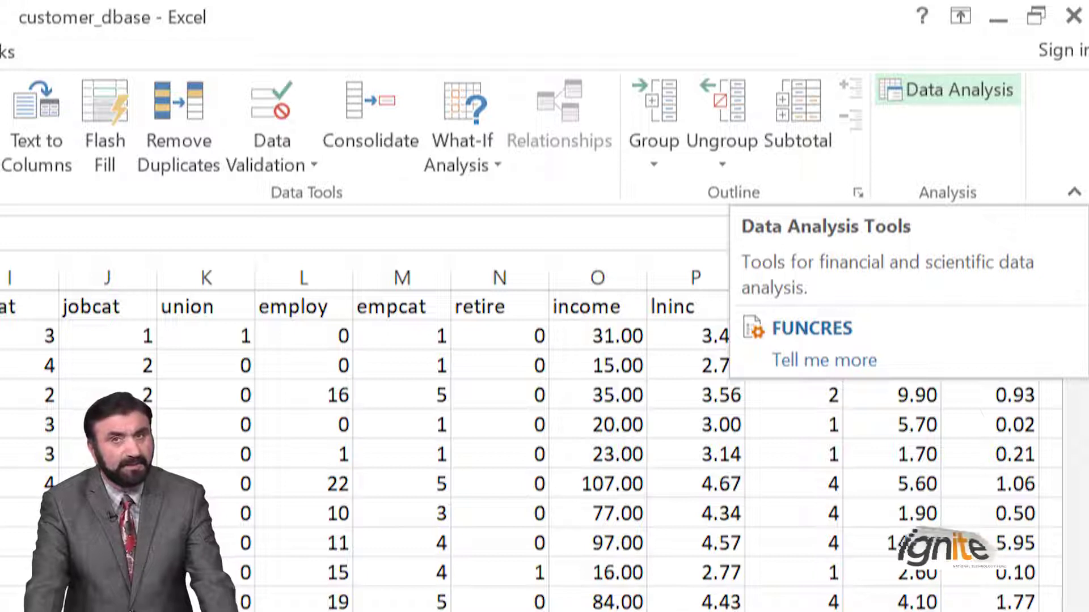
Start a Descriptive Statistics analysis with the age column, E1:E5001, as the input range
left_click(947, 90)
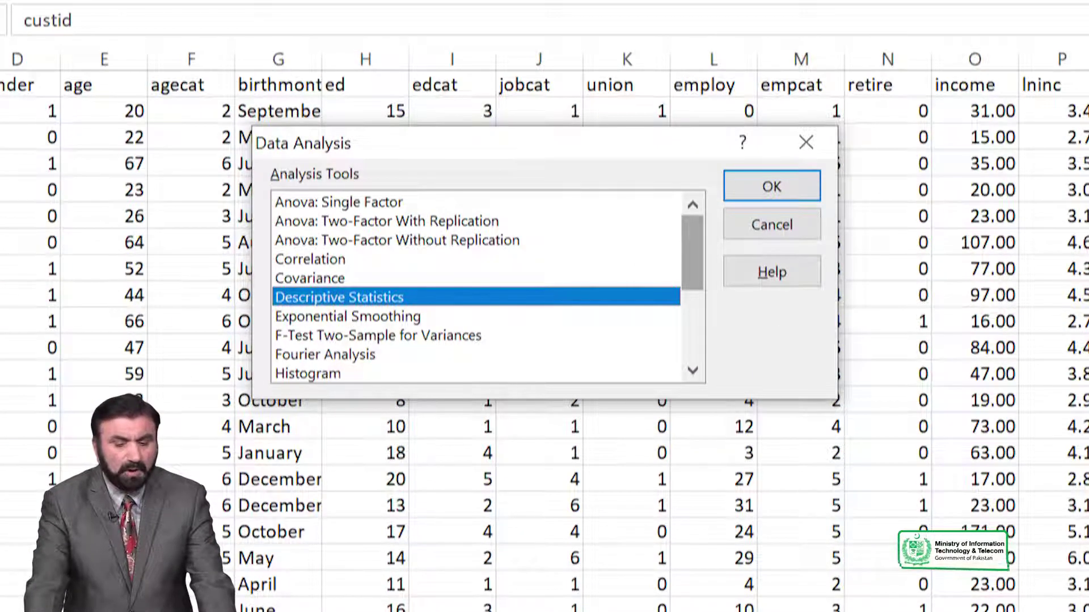
scroll(477, 286, "down", 3)
scroll(476, 286, "up", 3)
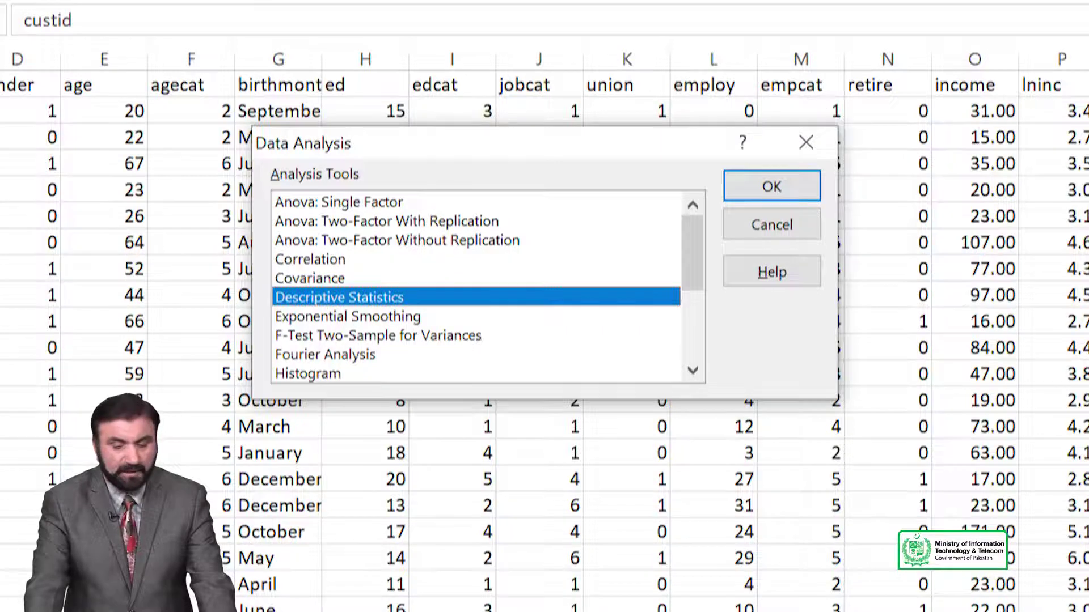
key("Return")
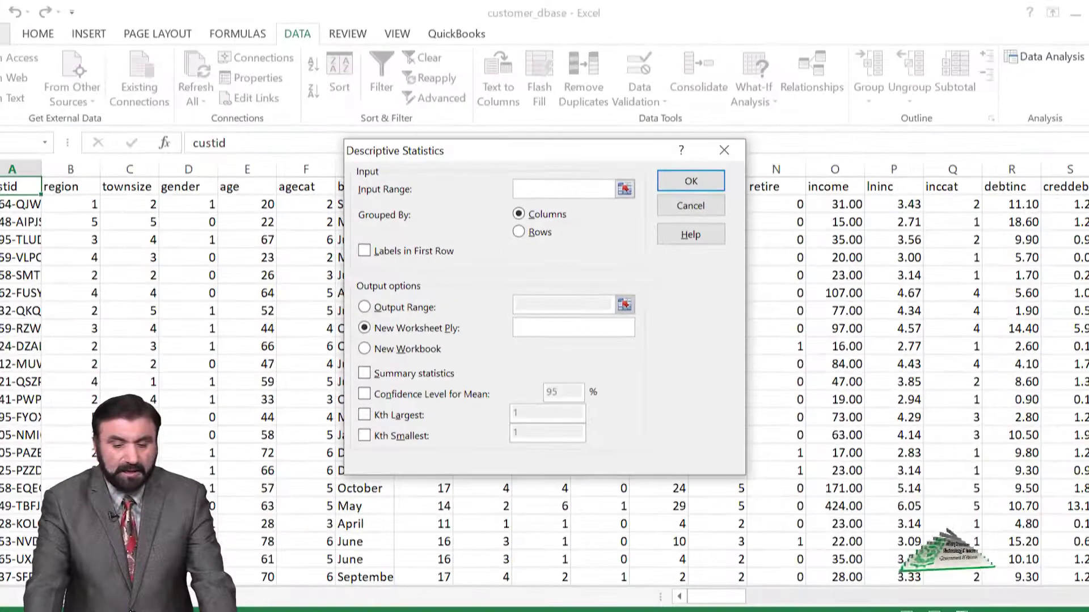
left_click_drag(511, 150, 681, 141)
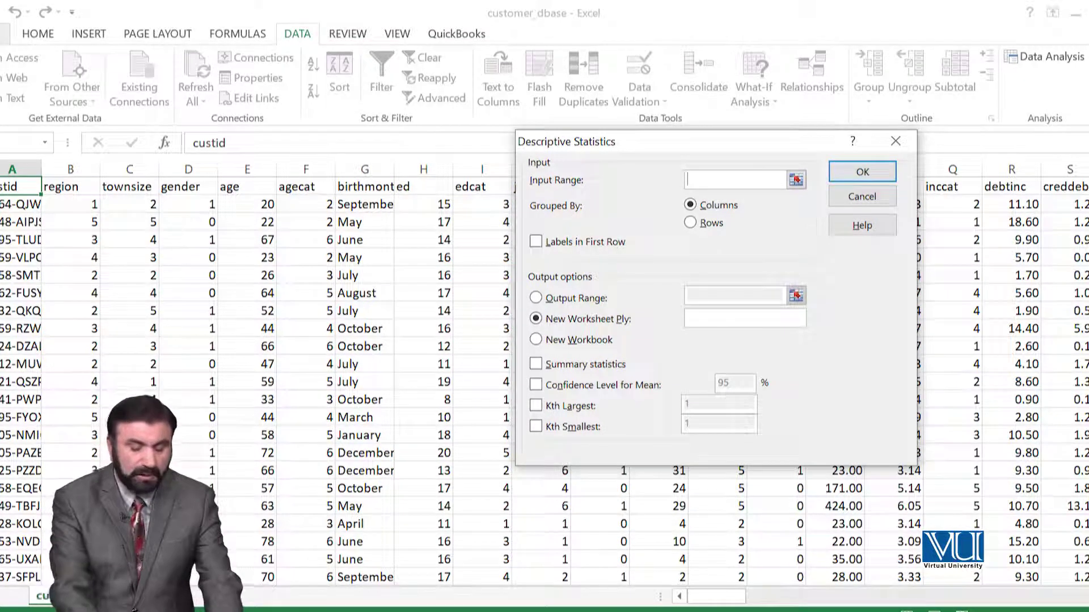
type("e1")
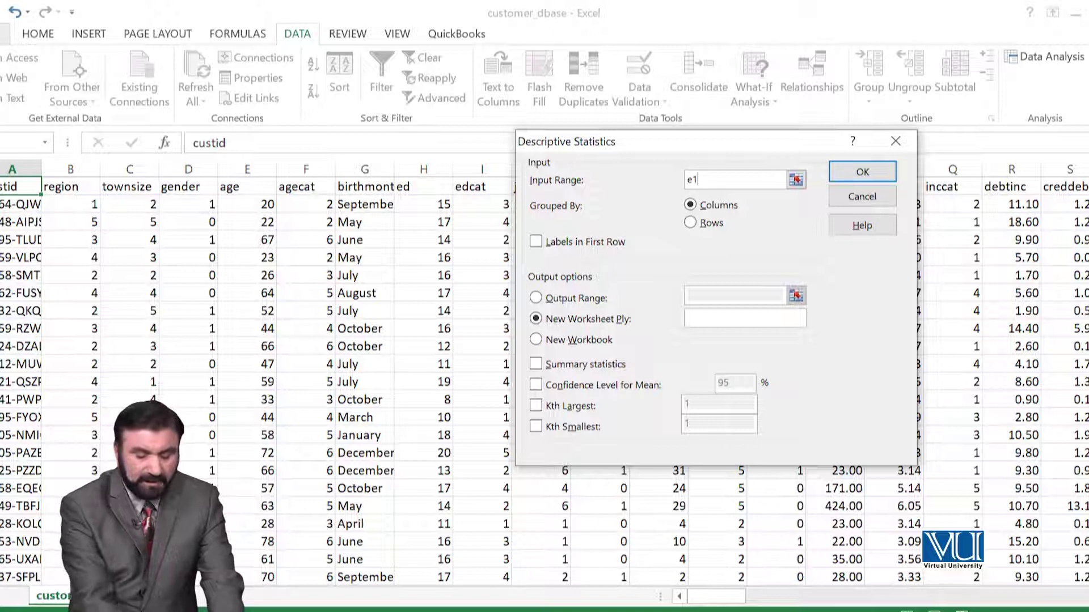
type(":e")
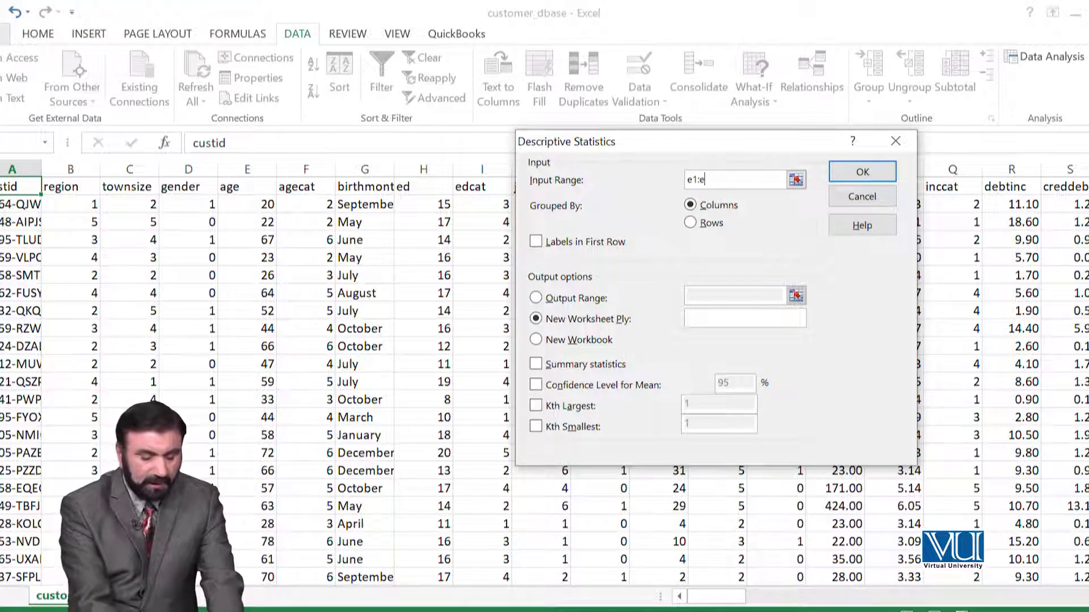
type("5001")
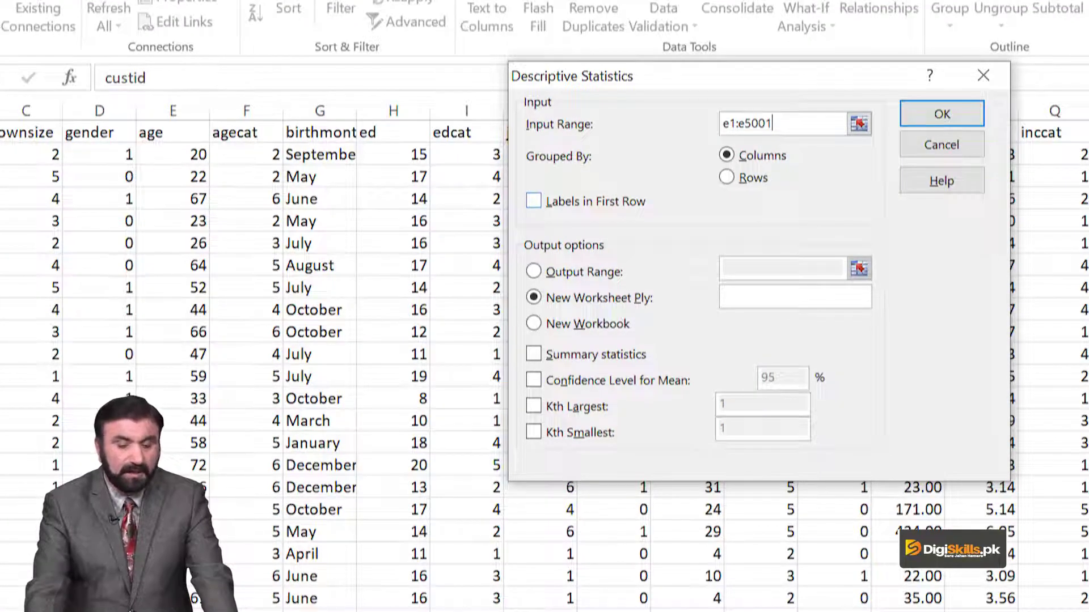
Enable labels in the first row and summary statistics, and generate the age statistics on a new worksheet
key("alt+l")
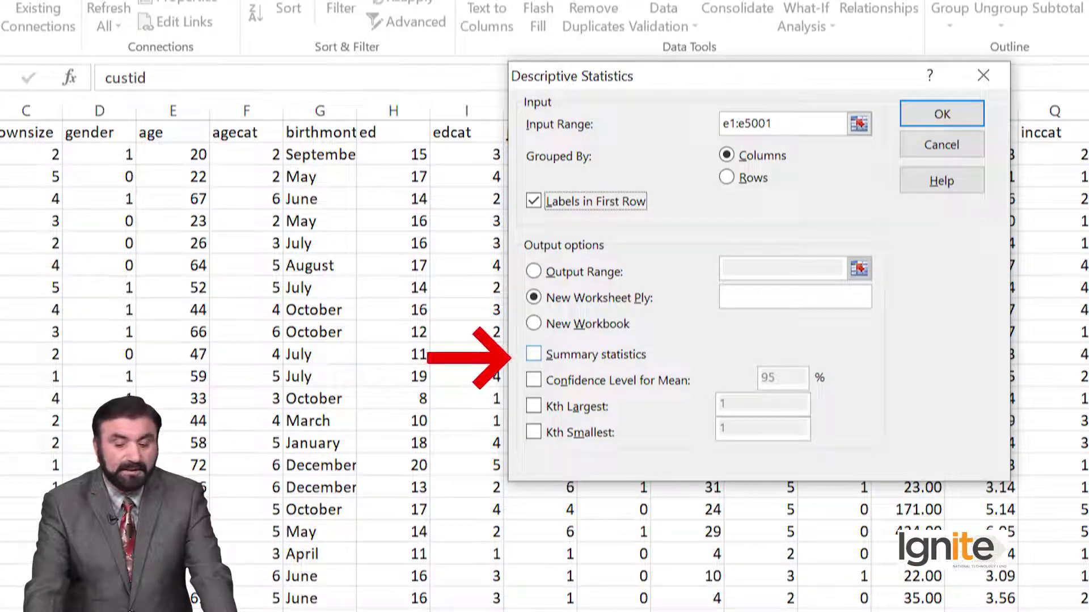
left_click(533, 354)
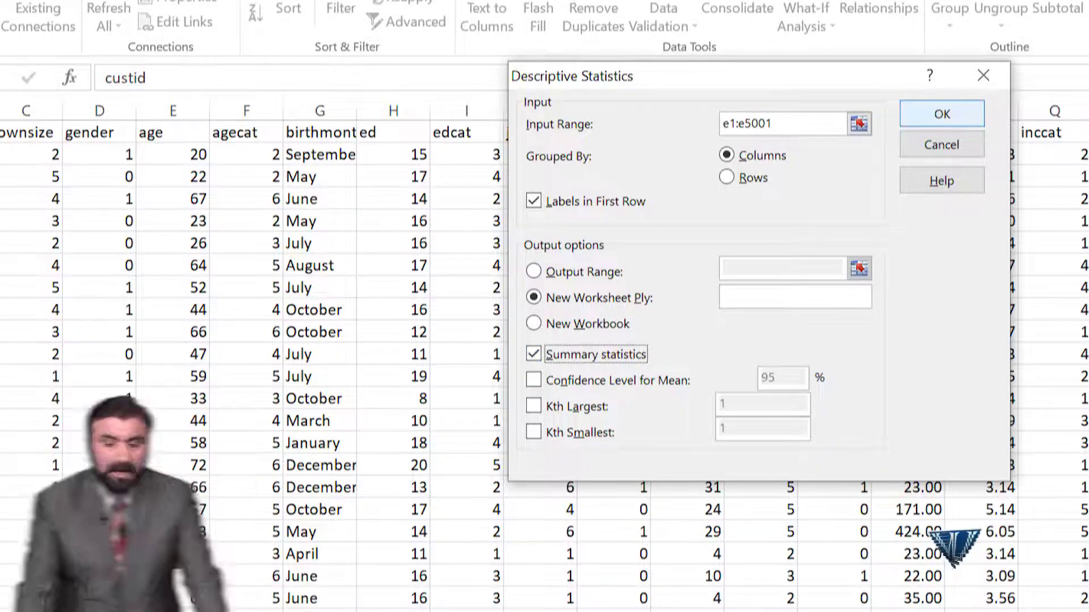
left_click(941, 114)
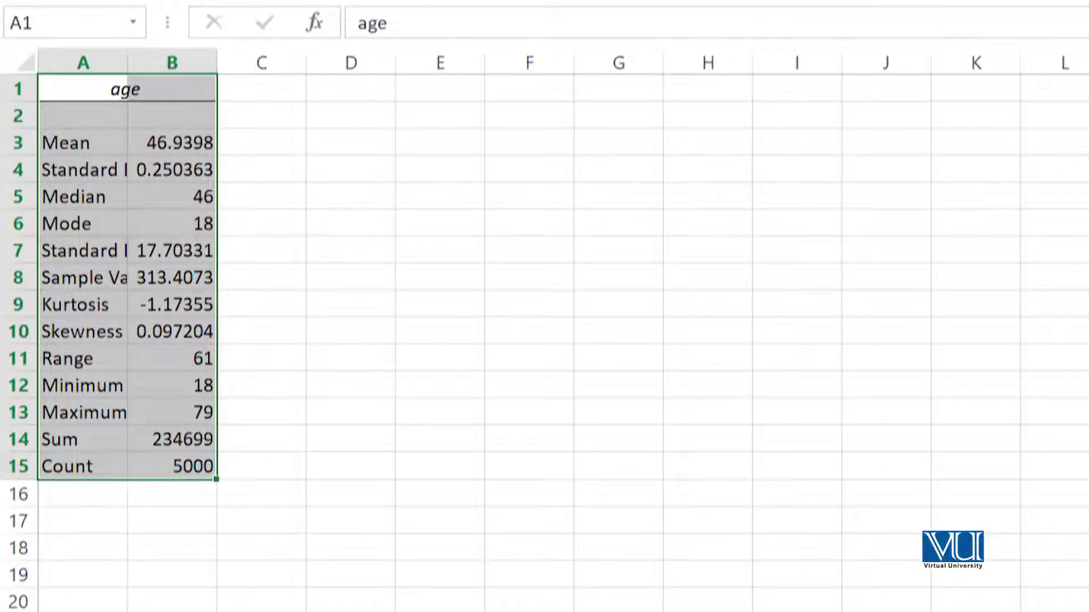
Widen column A of the age summary to fit its full labels, and select the Skewness label
left_click_drag(529, 386, 529, 359)
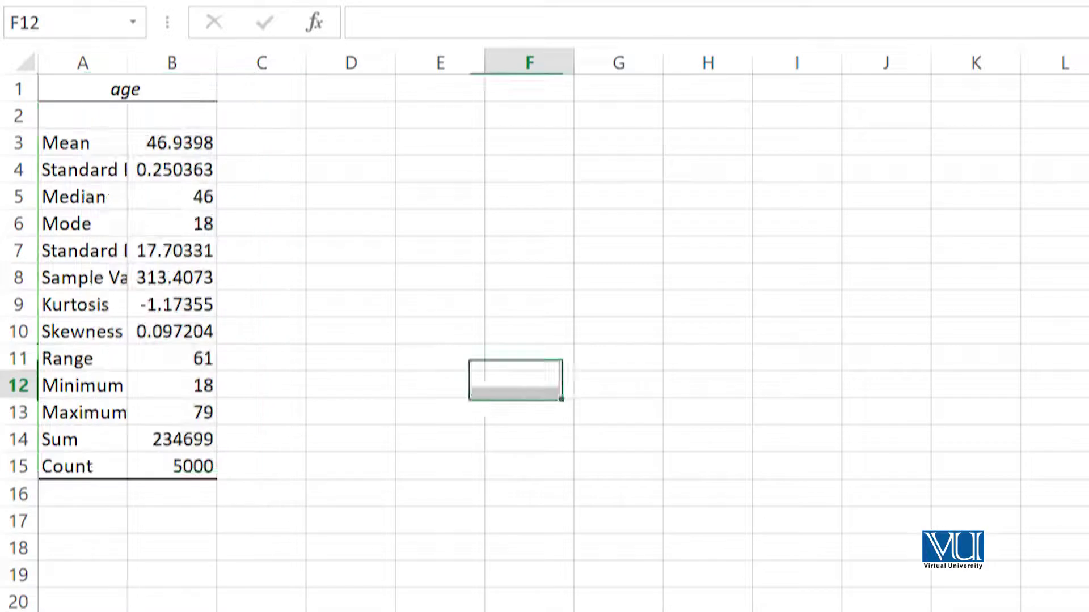
left_click_drag(127, 63, 227, 63)
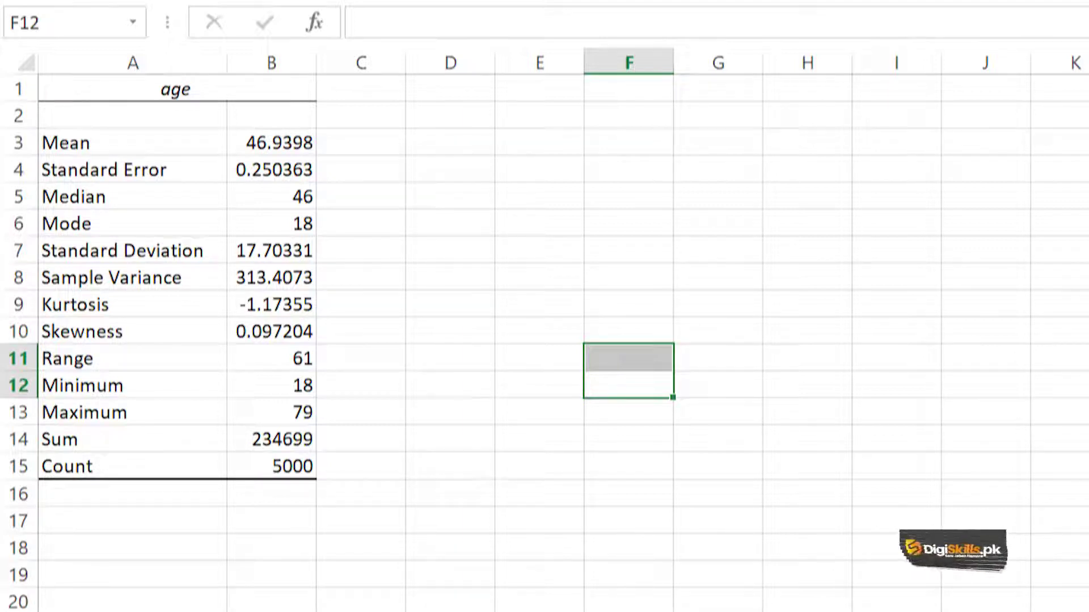
left_click(132, 331)
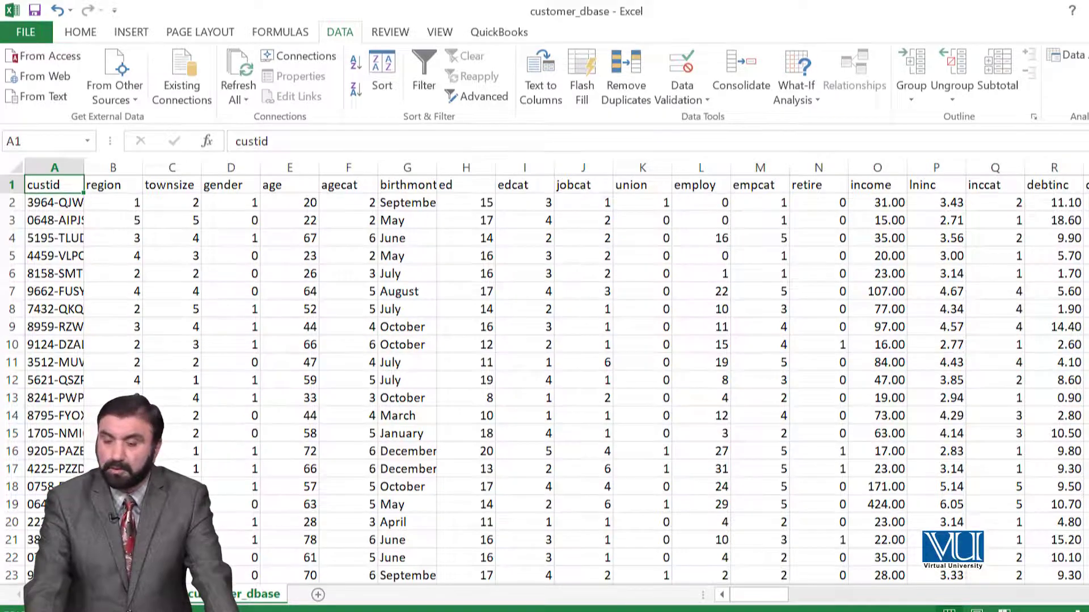
Generate Descriptive Statistics for the income column on a new worksheet, using O1:O5001 as the input range
left_click(1066, 55)
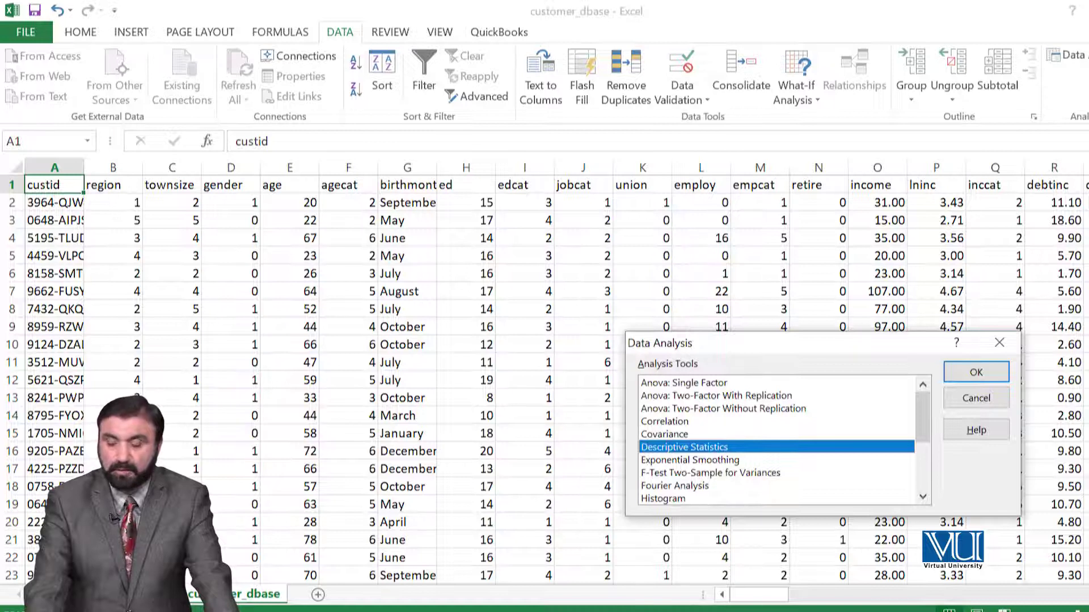
key("Return")
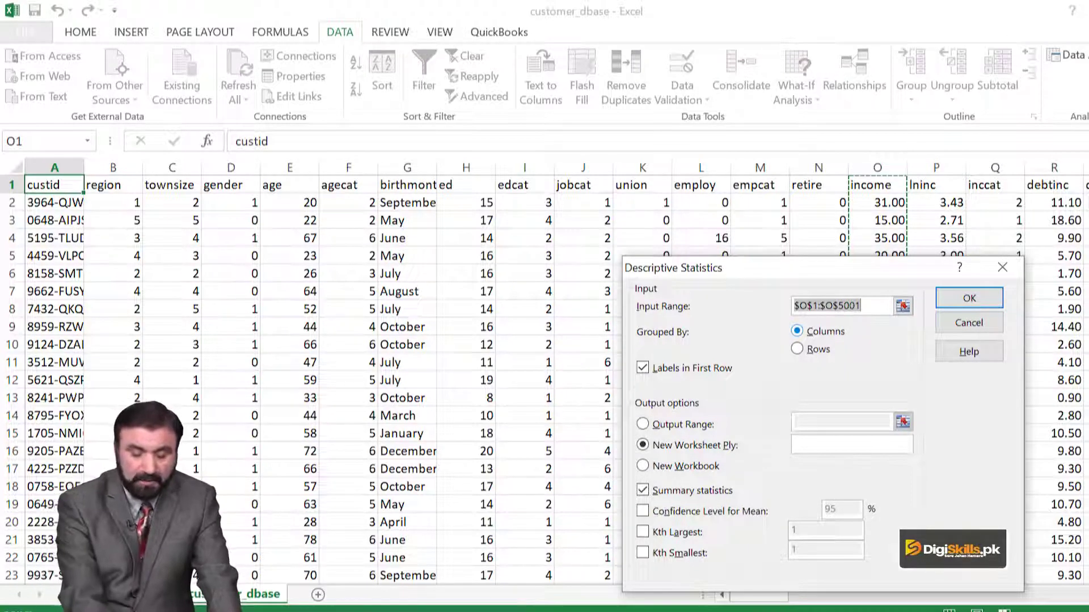
type("o1")
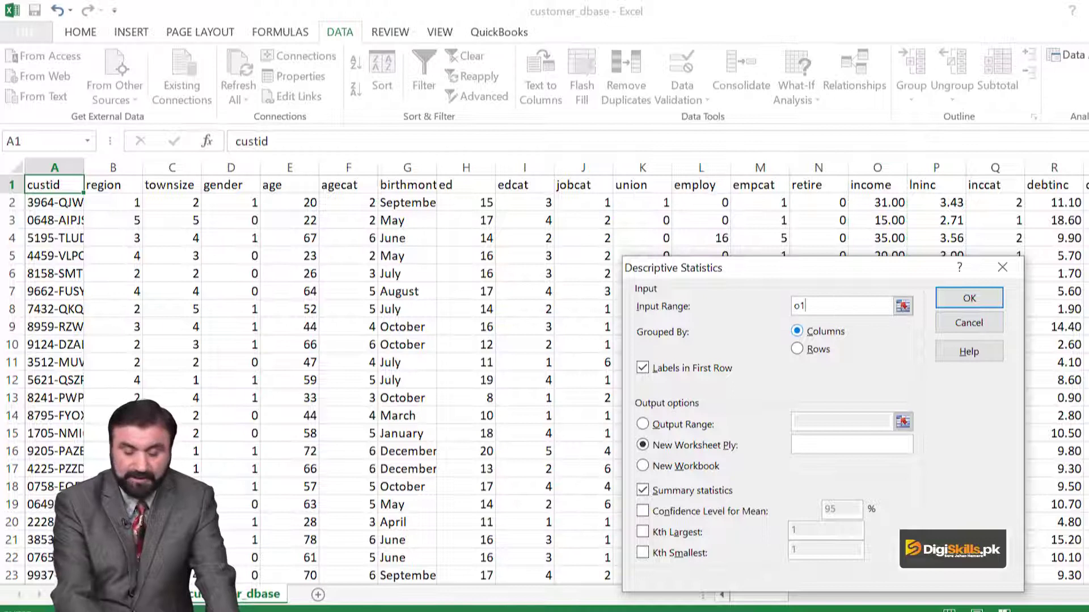
type(":o")
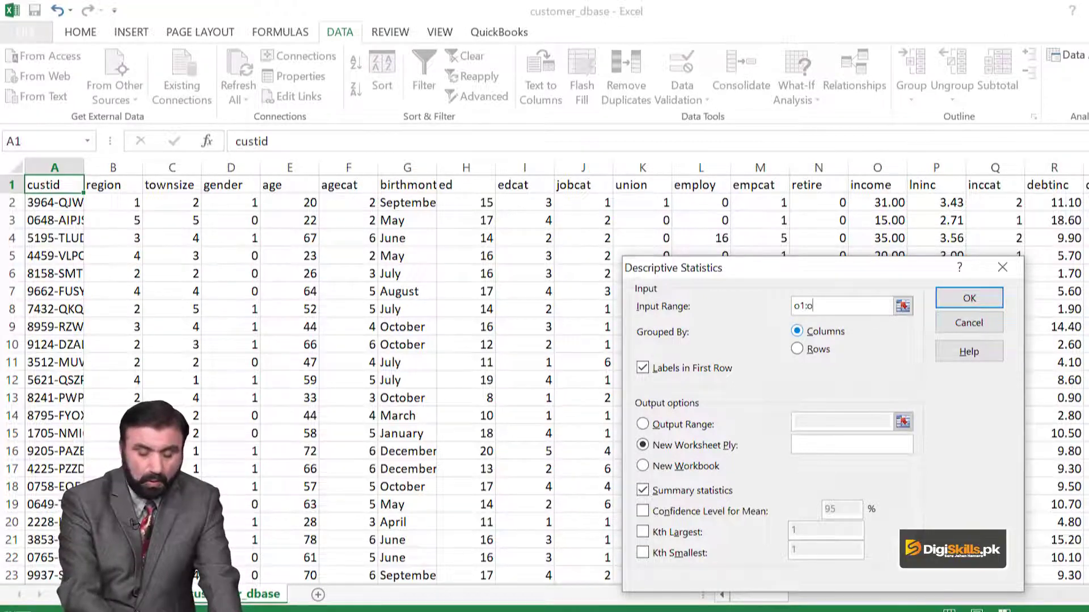
type("5001")
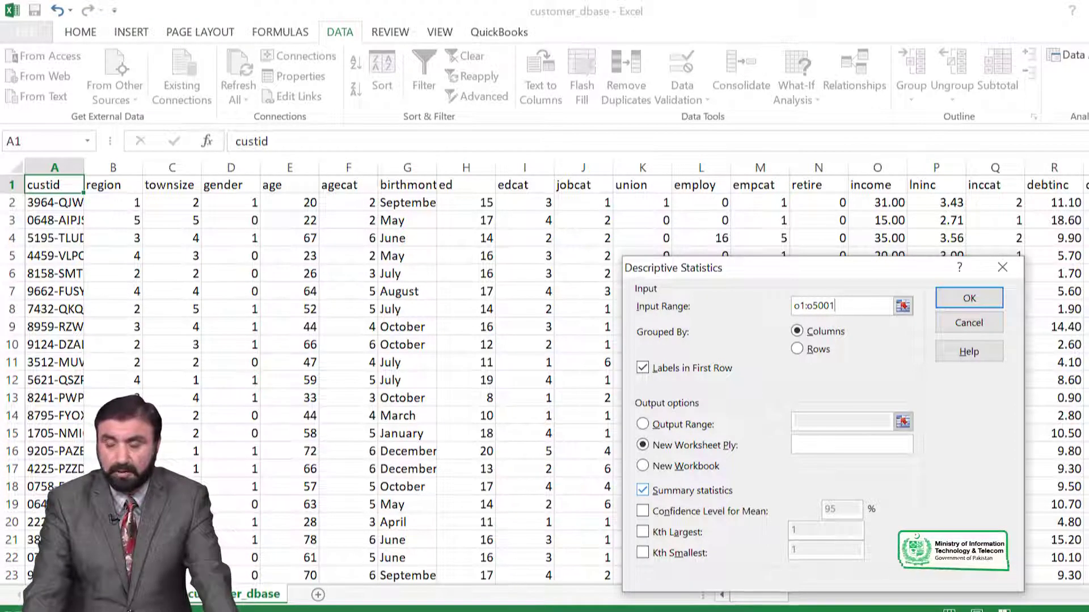
key("Return")
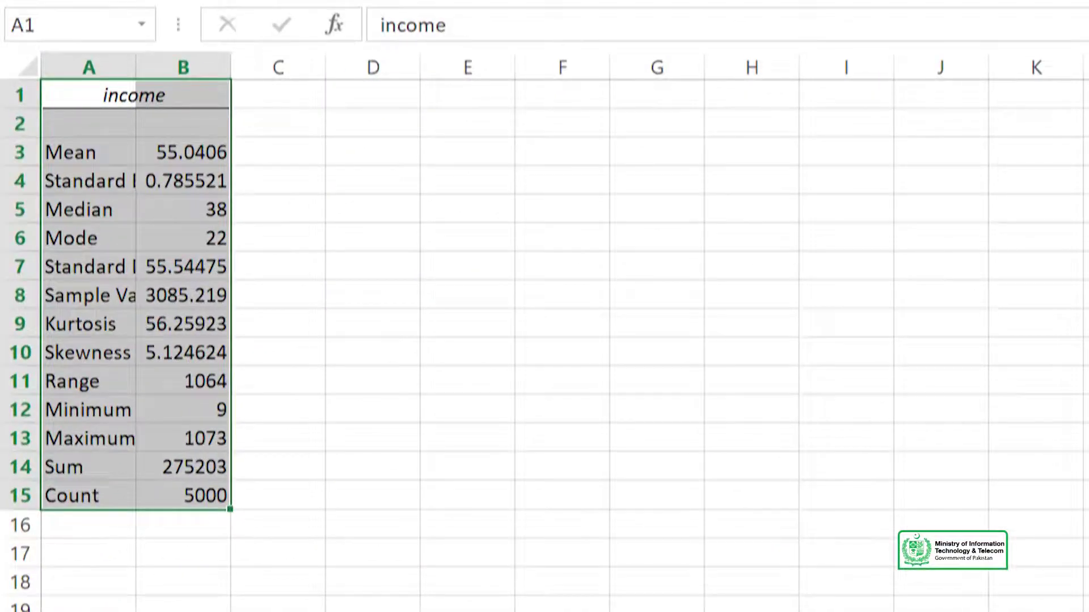
Widen column A of the income summary to fit its full labels, and select the Skewness and Median values
left_click(372, 322)
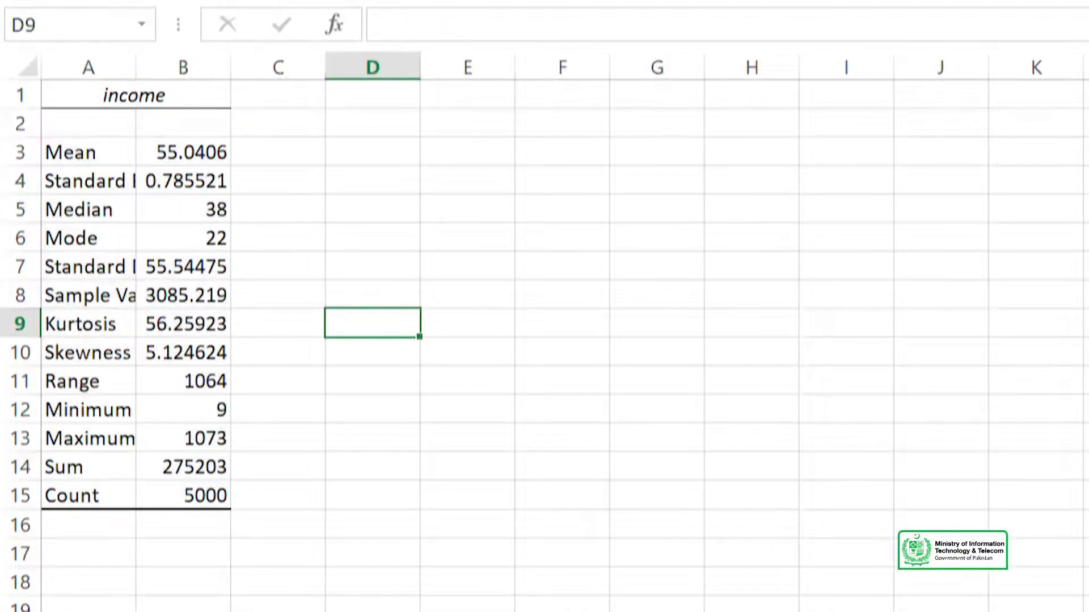
left_click_drag(136, 68, 270, 68)
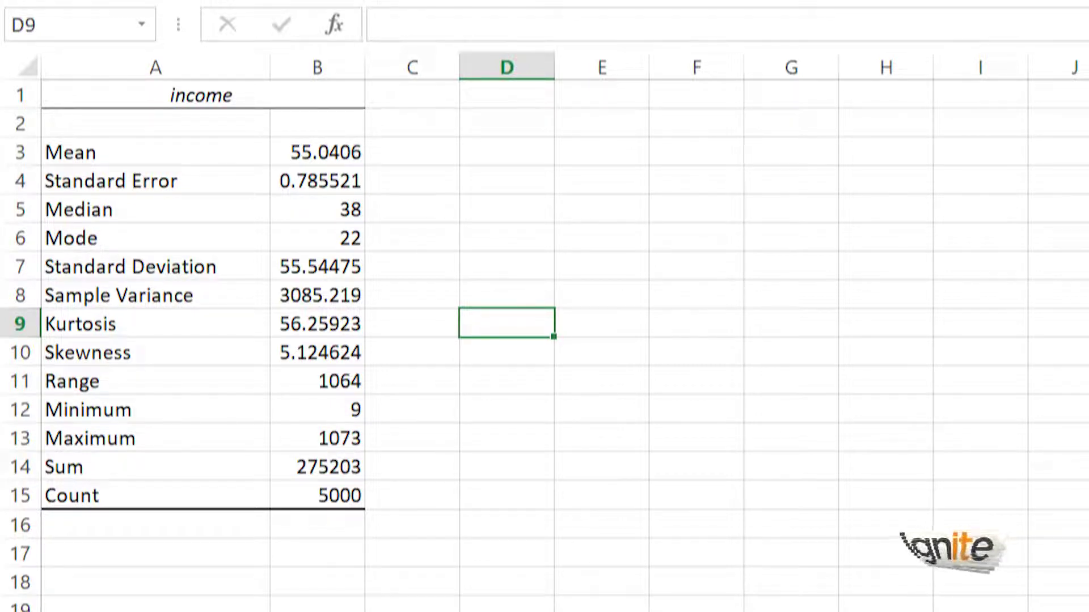
left_click(318, 352)
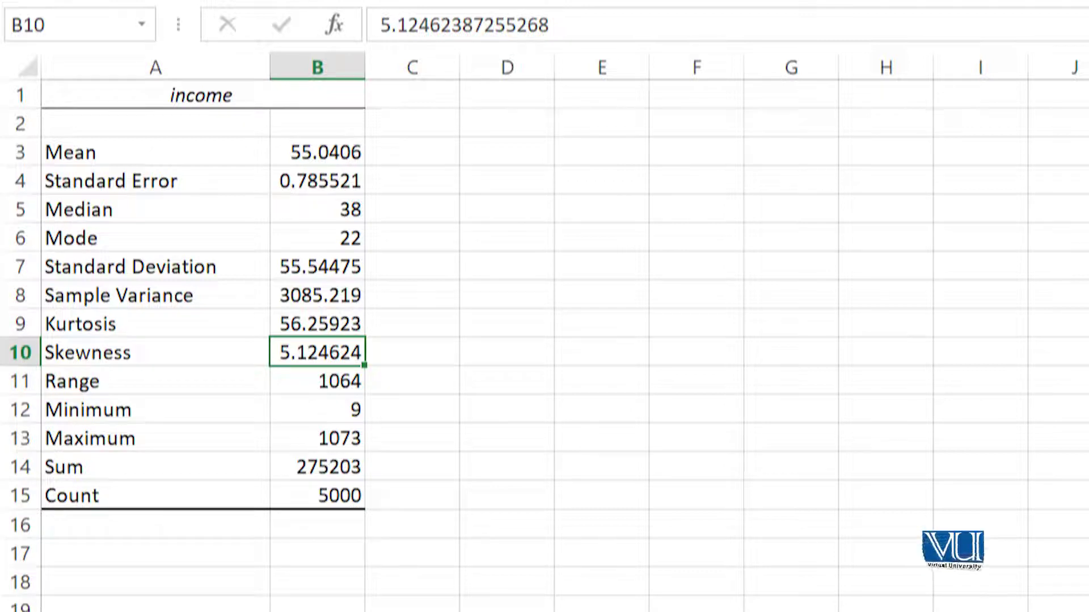
left_click(318, 209)
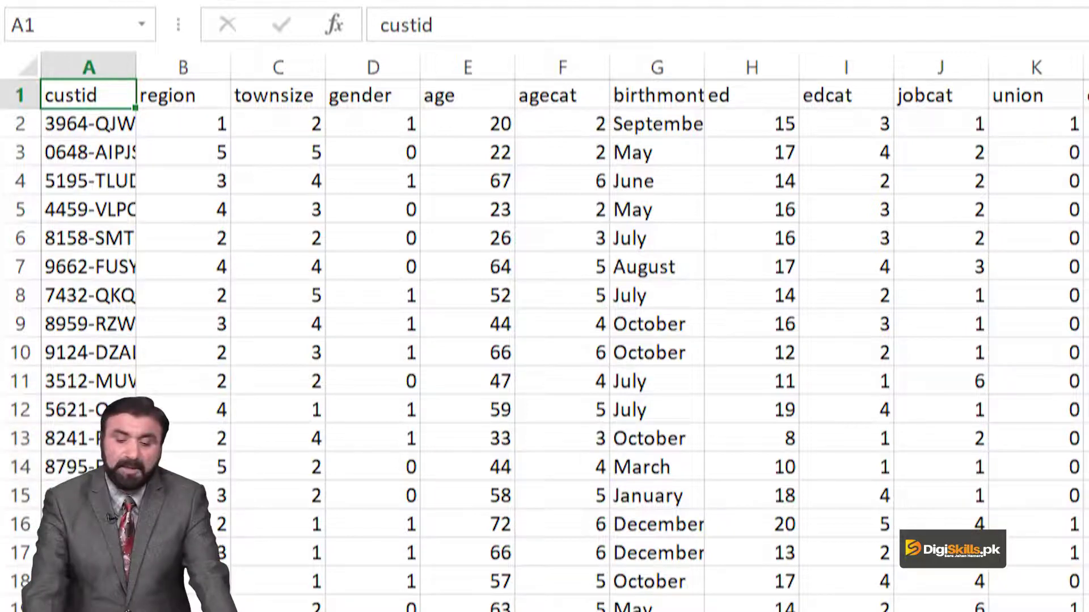
Check the gender column's codes and generate its Descriptive Statistics on a new worksheet from input range D1:D5001
left_click(372, 66)
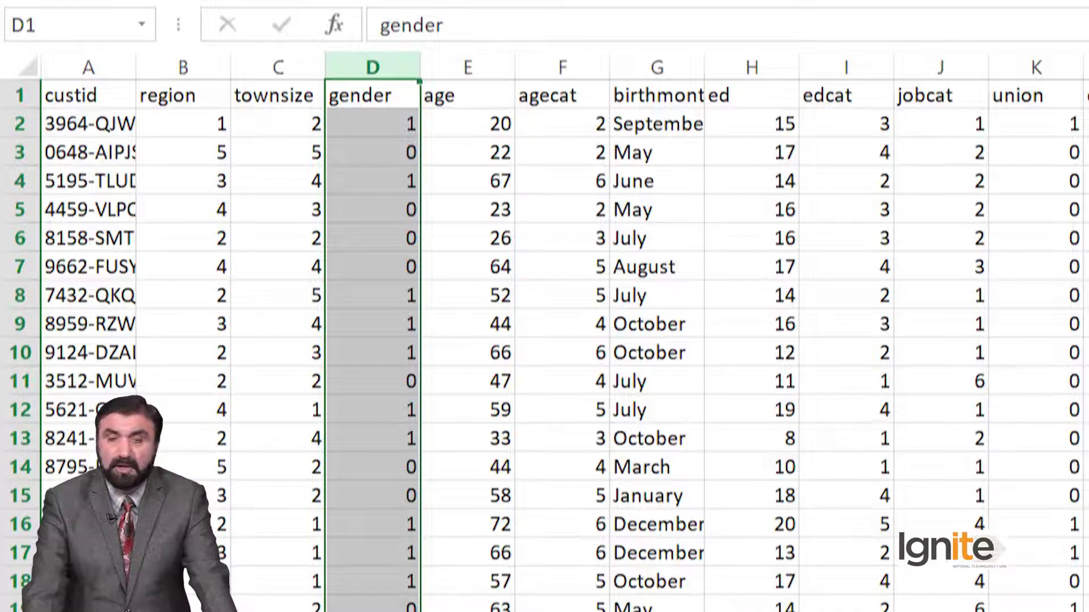
left_click(373, 152)
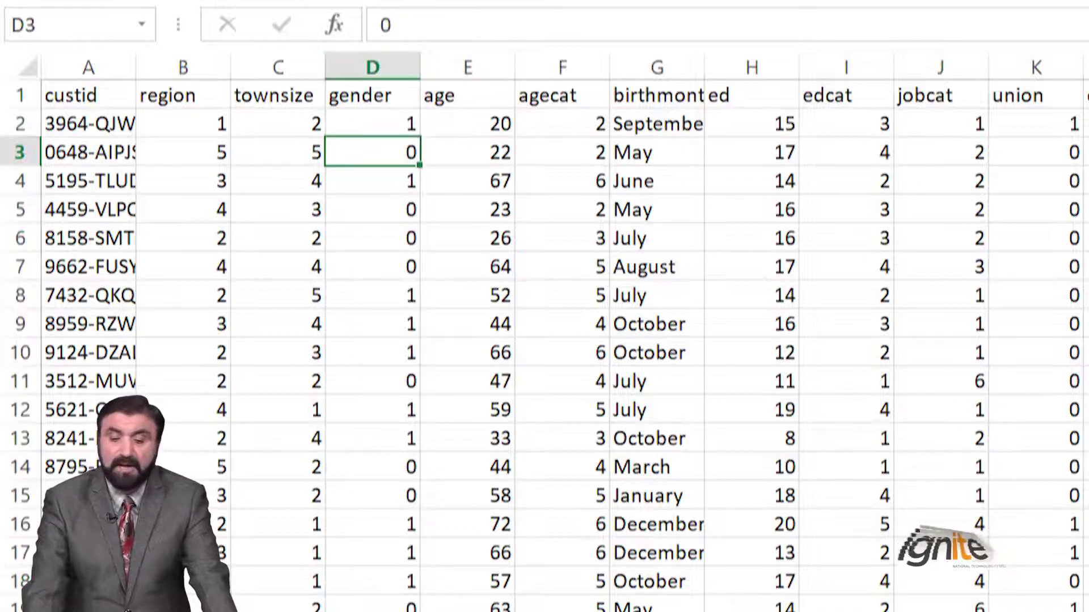
left_click(373, 123)
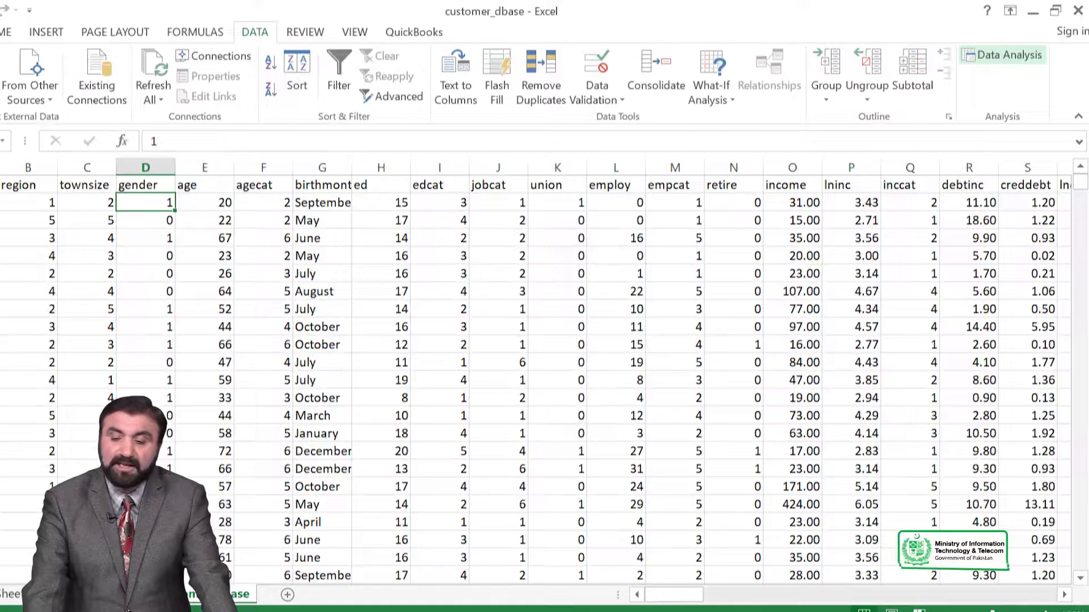
left_click(1001, 55)
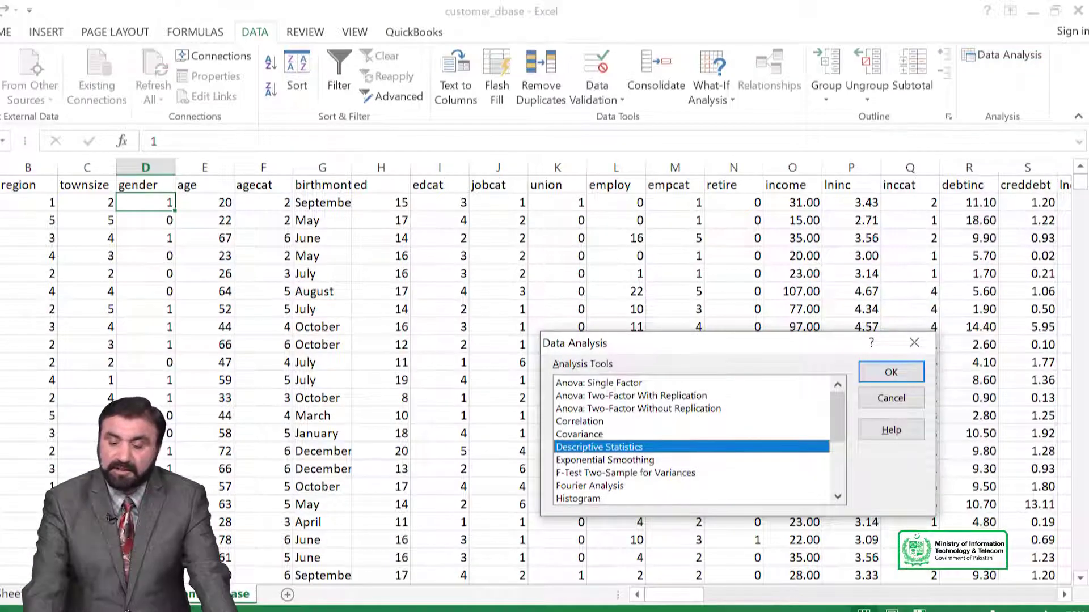
key("Return")
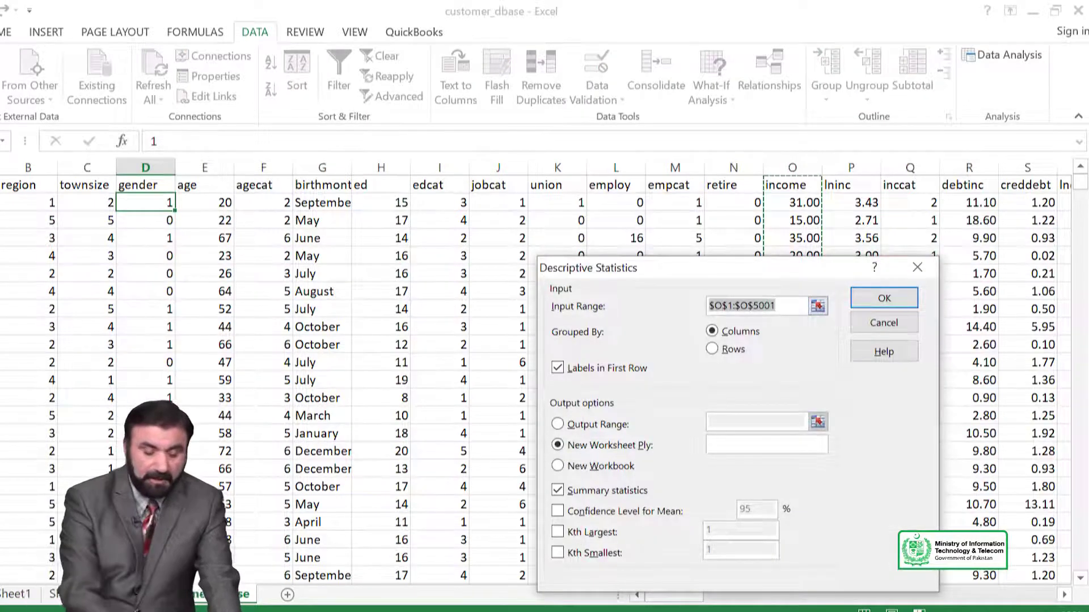
type("d1")
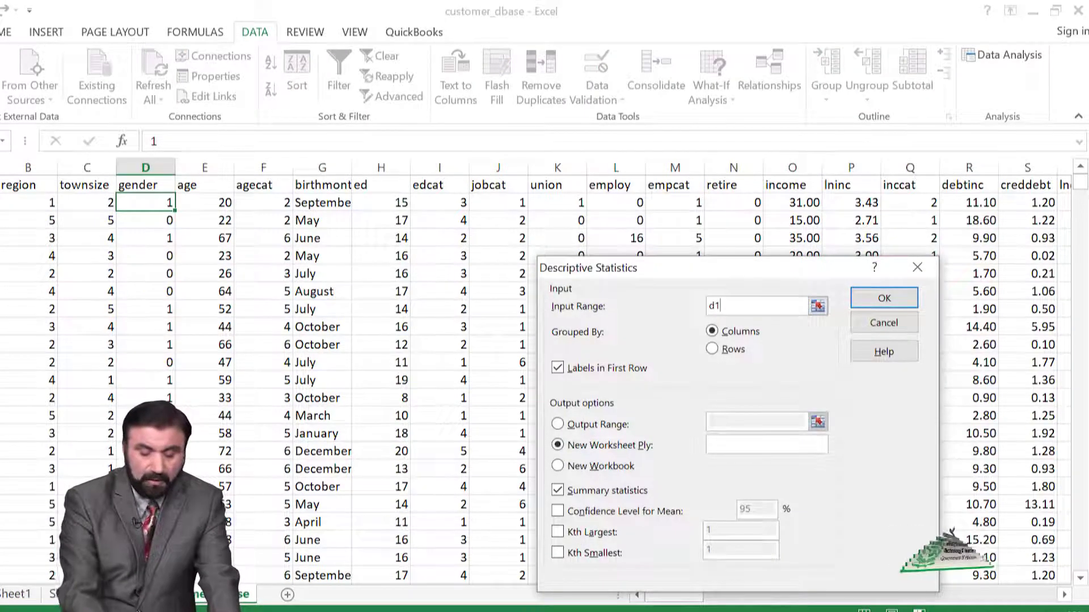
type(":d5")
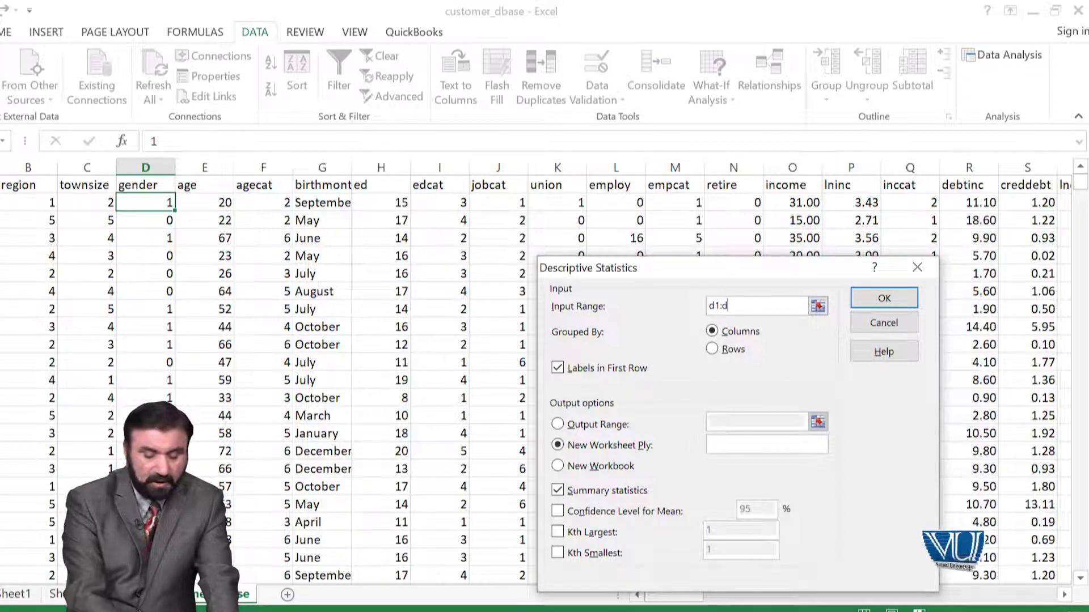
type("001")
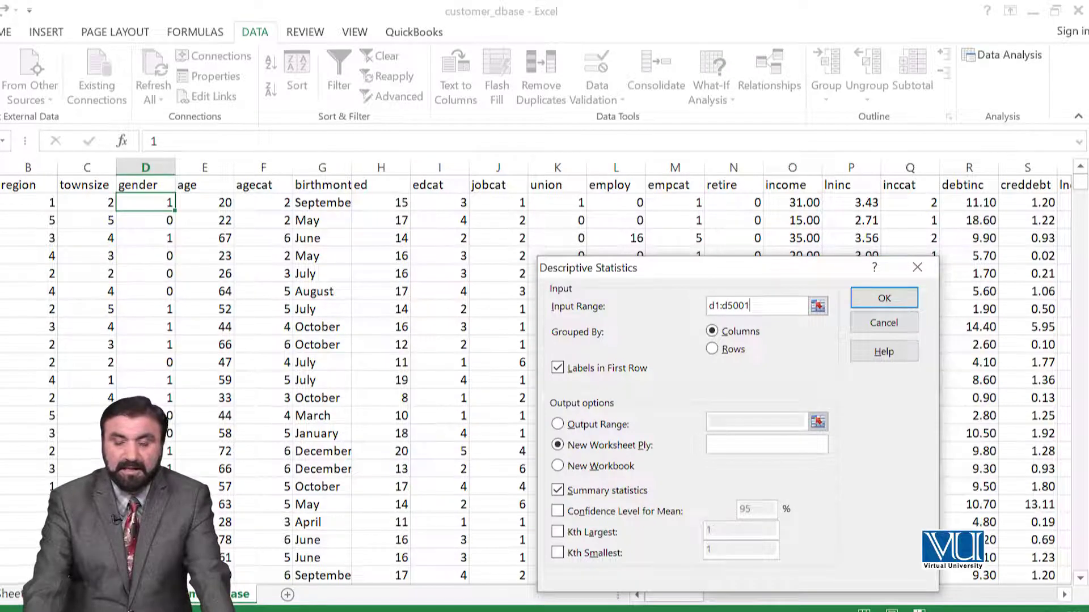
left_click(884, 298)
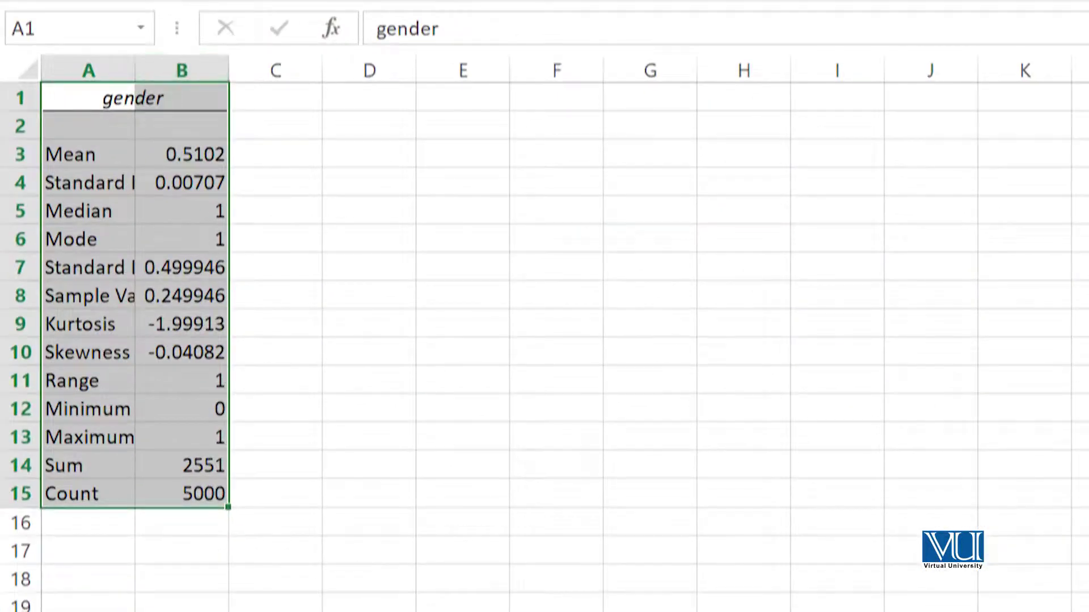
Widen column A of the gender summary to fit its full labels, and select the Mode value
left_click_drag(94, 99, 178, 98)
left_click(649, 295)
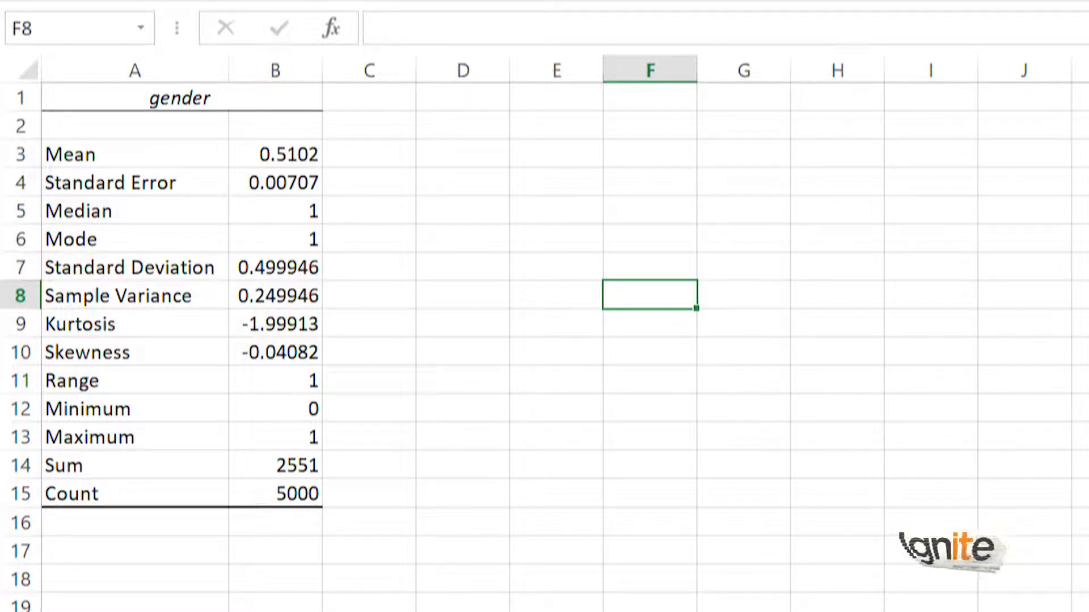
left_click(275, 239)
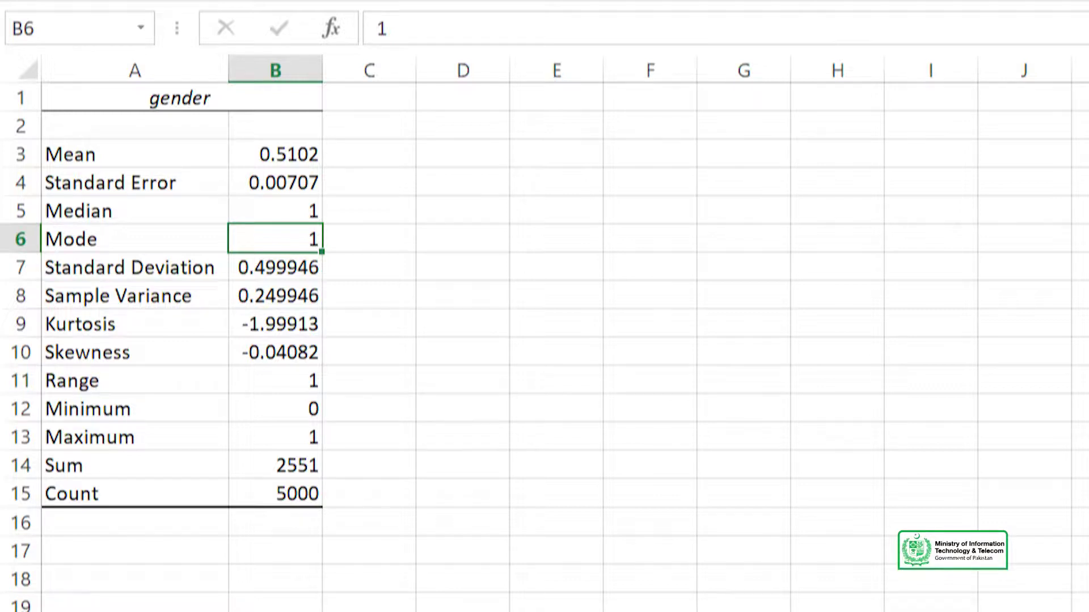
Widen column A of the second income summary, and select the Standard Deviation row in the gender, income and age summaries
left_click(21, 267)
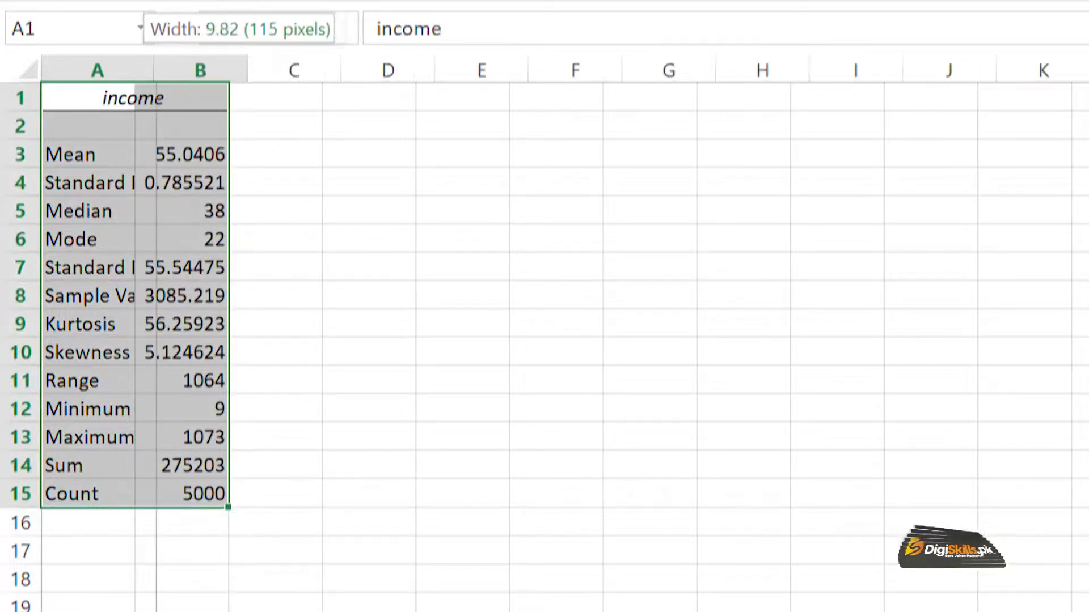
double_click(135, 70)
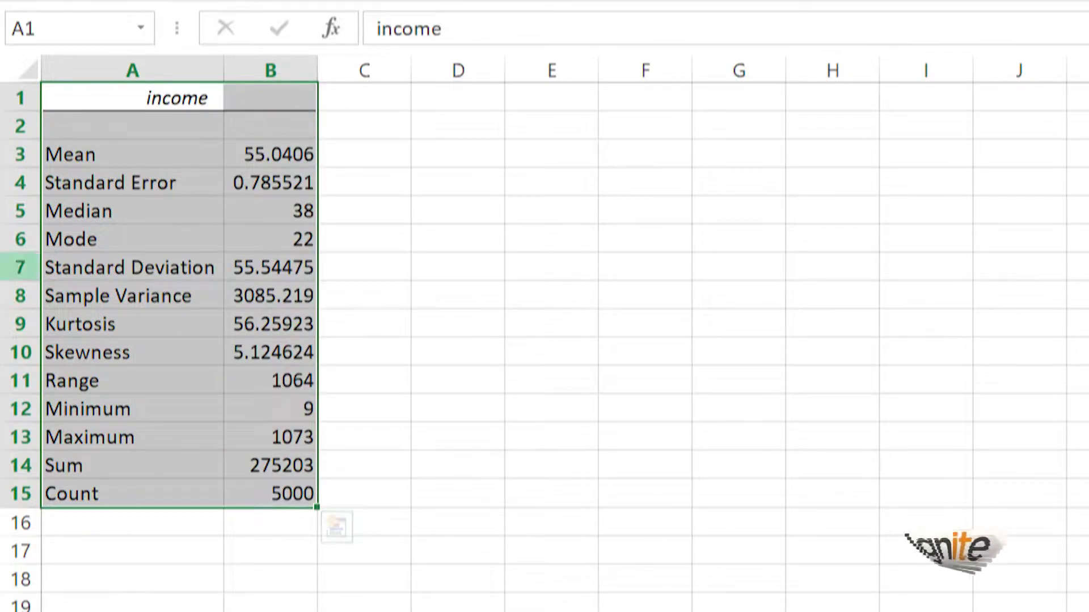
left_click(20, 267)
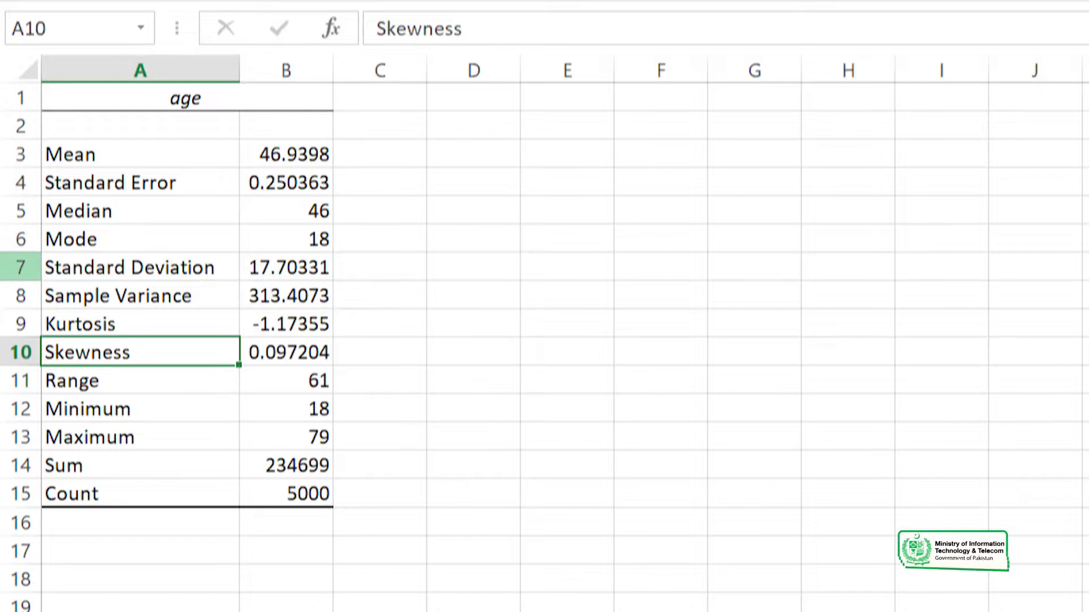
left_click(21, 267)
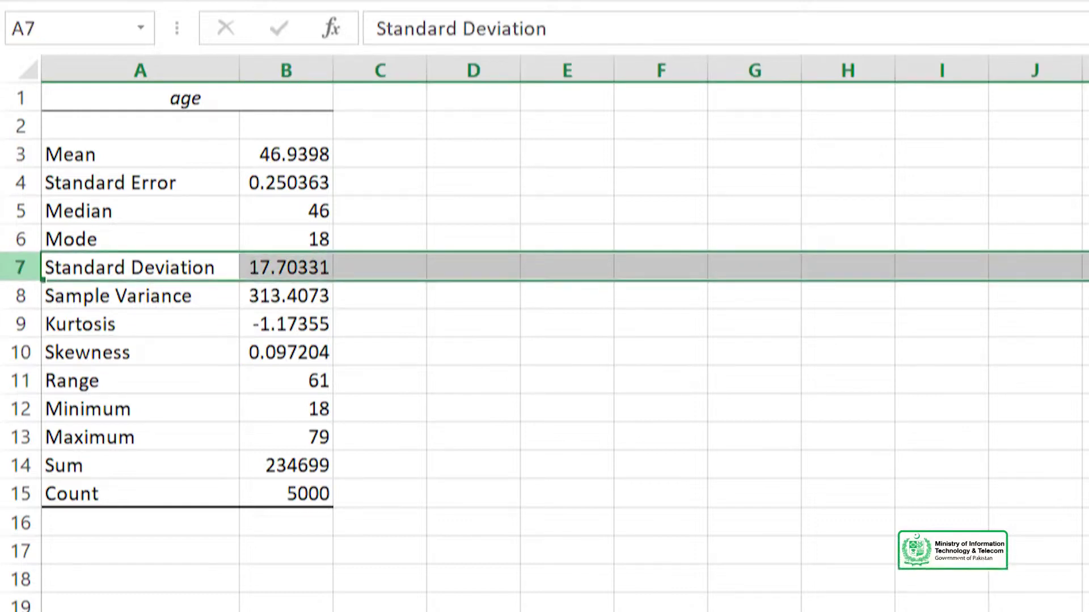